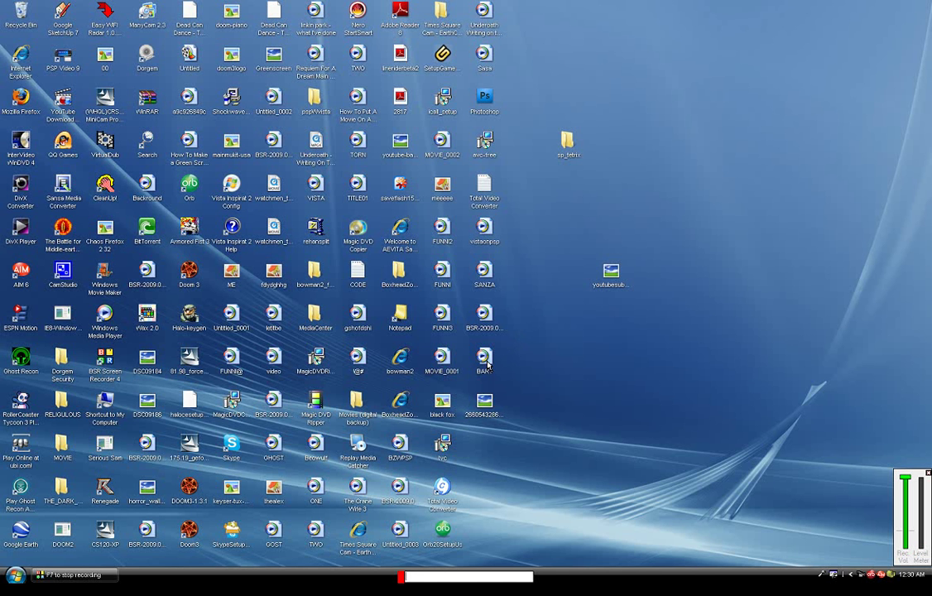
Check the BART video's file properties, then close them unchanged.
{"action": "right_click", "coordinate": [487, 366]}
{"action": "left_click", "coordinate": [509, 338]}
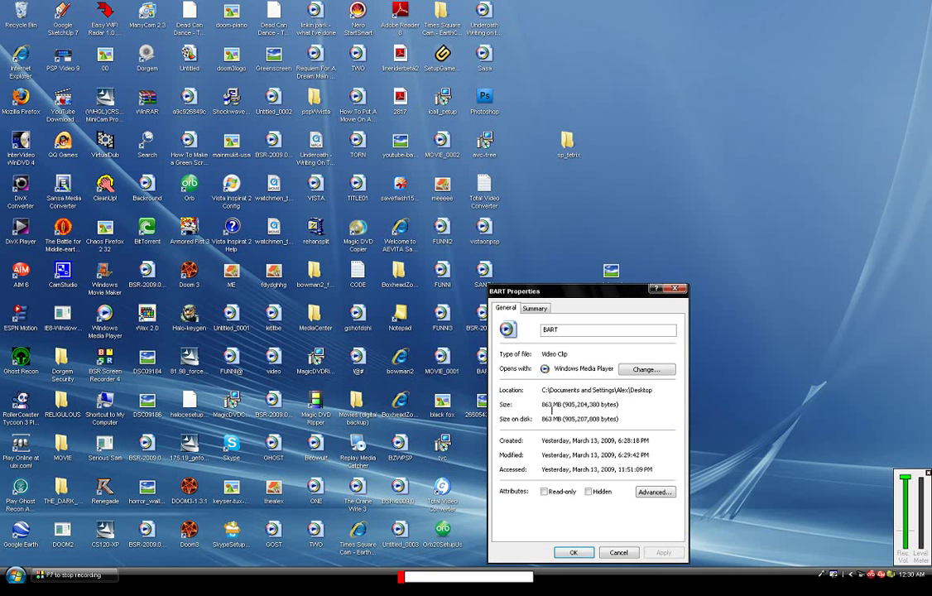
{"action": "left_click", "coordinate": [619, 552]}
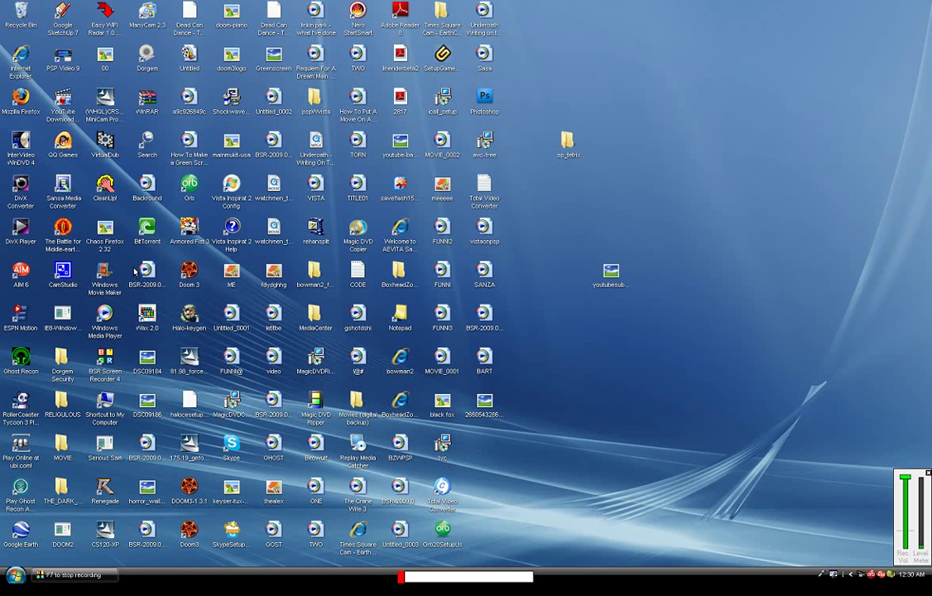
Launch Windows Movie Maker, move its window higher, and dismiss the missing transitions error.
{"action": "left_click", "coordinate": [113, 287]}
{"action": "double_click", "coordinate": [114, 287]}
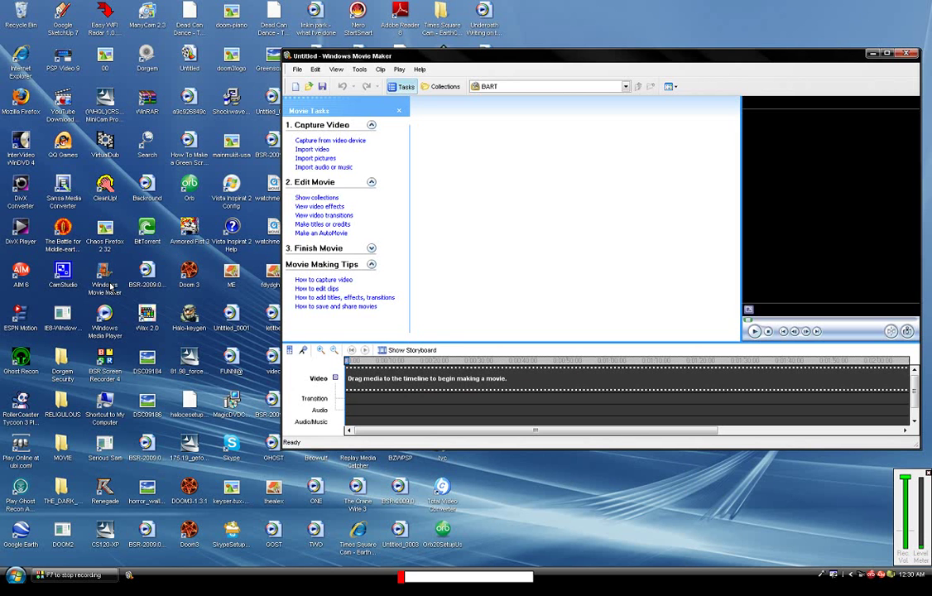
{"action": "left_click_drag", "start_coordinate": [580, 60], "coordinate": [590, 13]}
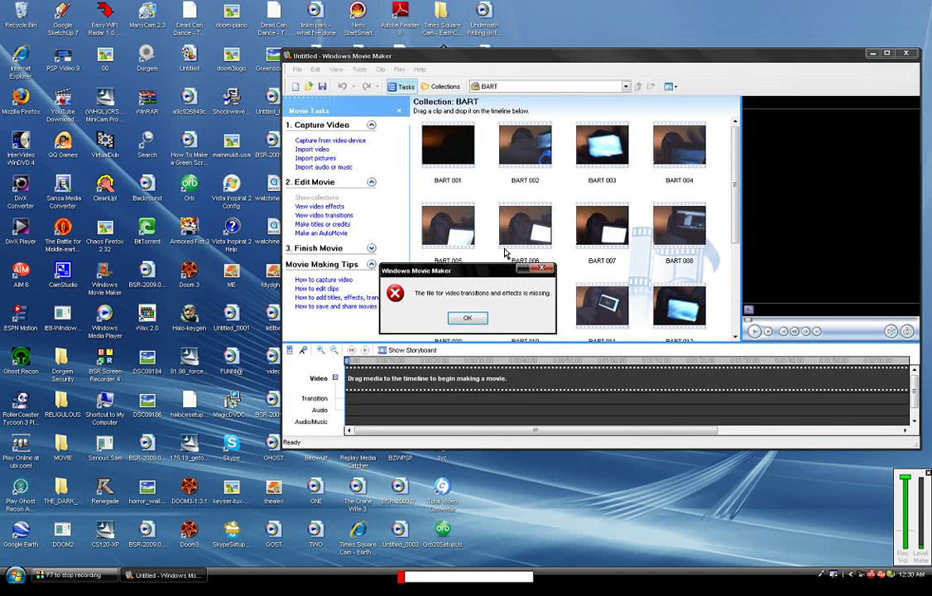
{"action": "left_click", "coordinate": [466, 319]}
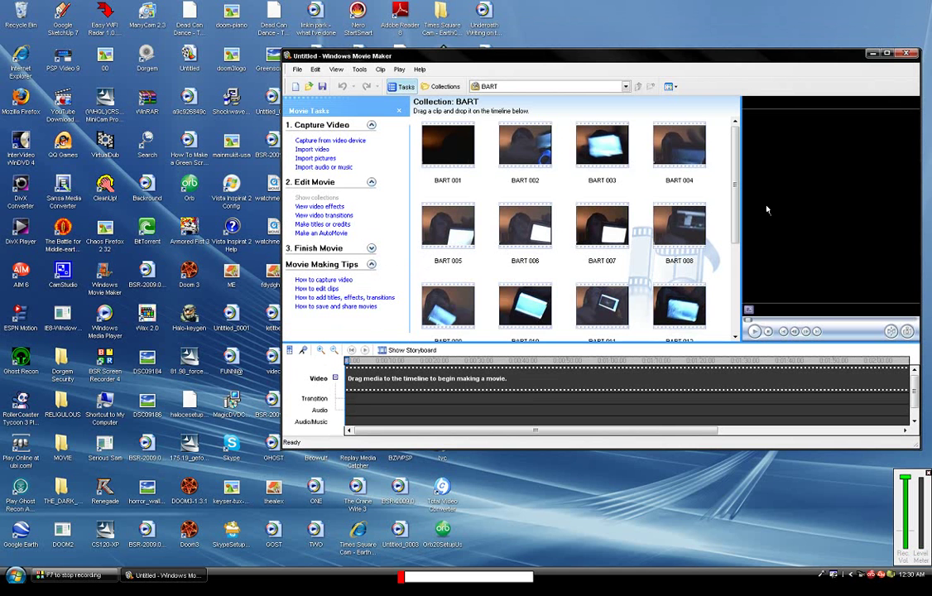
Select all the old clips in the BART collection and delete them.
{"action": "scroll", "coordinate": [742, 226], "scroll_direction": "down", "scroll_amount": 5}
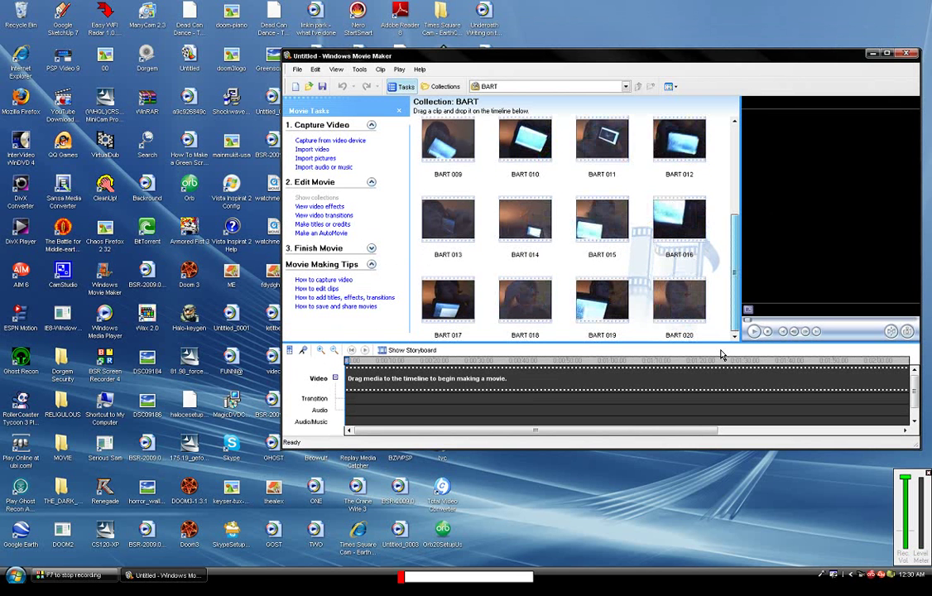
{"action": "left_click_drag", "start_coordinate": [717, 337], "coordinate": [313, 8]}
{"action": "right_click", "coordinate": [519, 150]}
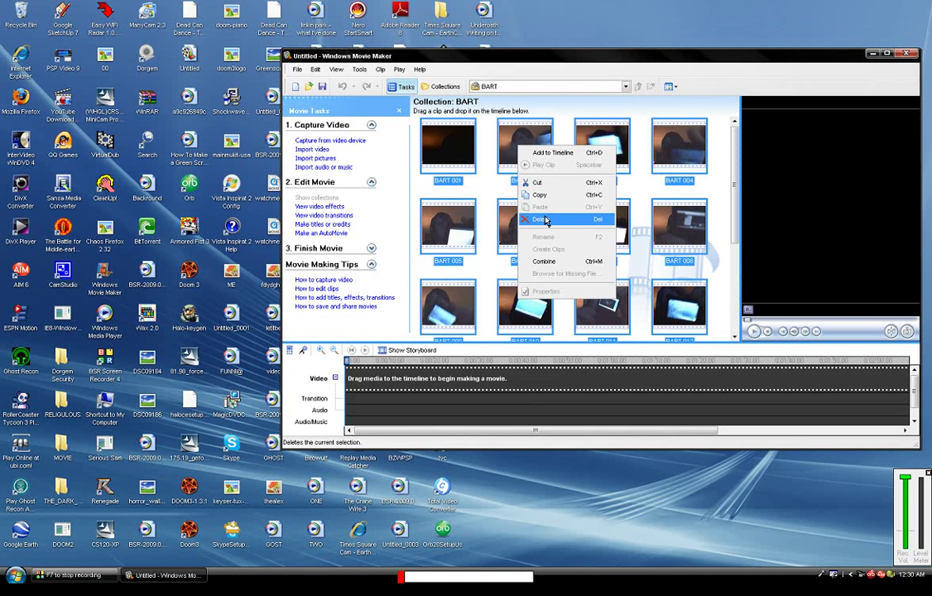
{"action": "left_click", "coordinate": [543, 219]}
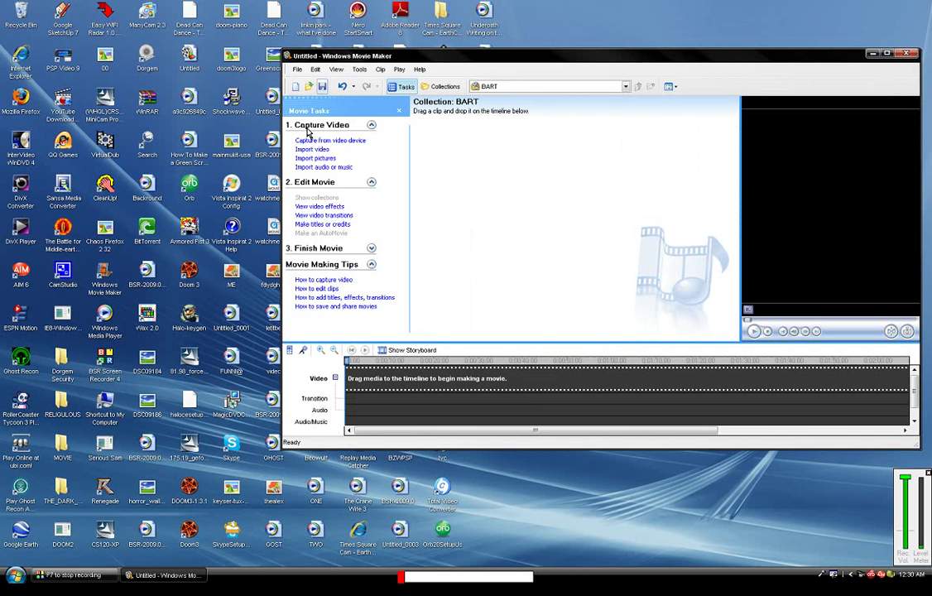
Import BART.avi, choosing it from the file name autocomplete after typing 'BAR'.
{"action": "left_click", "coordinate": [313, 150]}
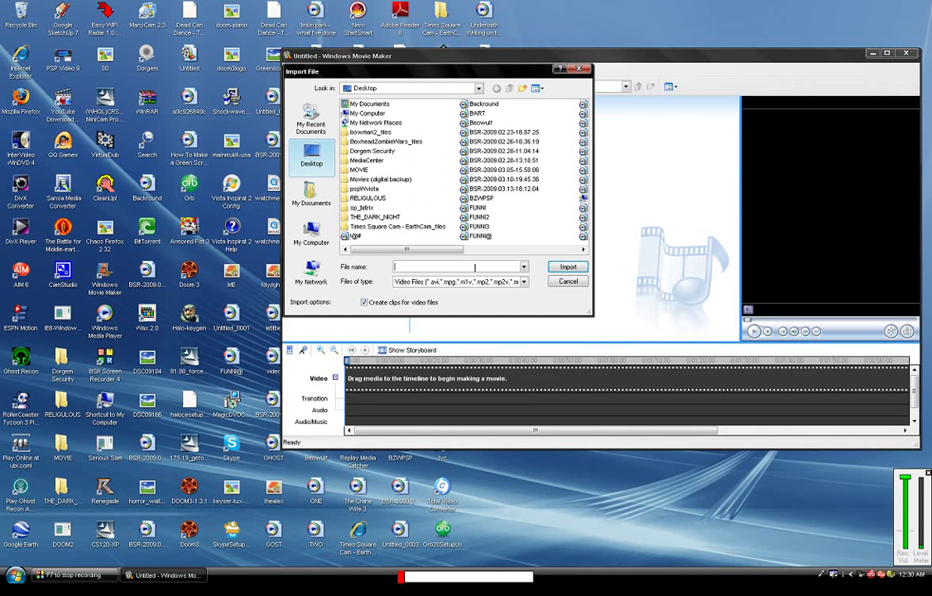
{"action": "type", "text": "BAR"}
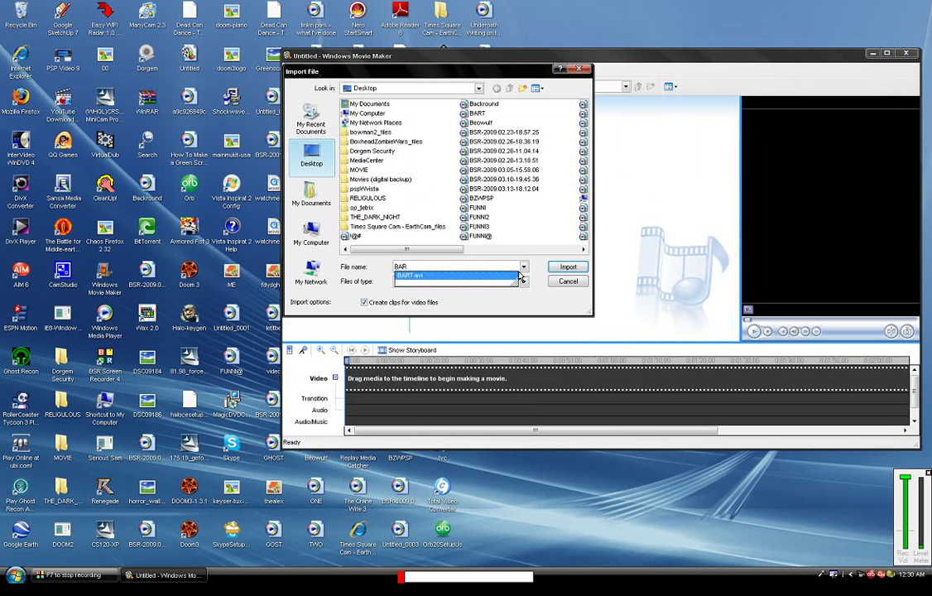
{"action": "left_click", "coordinate": [518, 277]}
{"action": "left_click", "coordinate": [566, 267]}
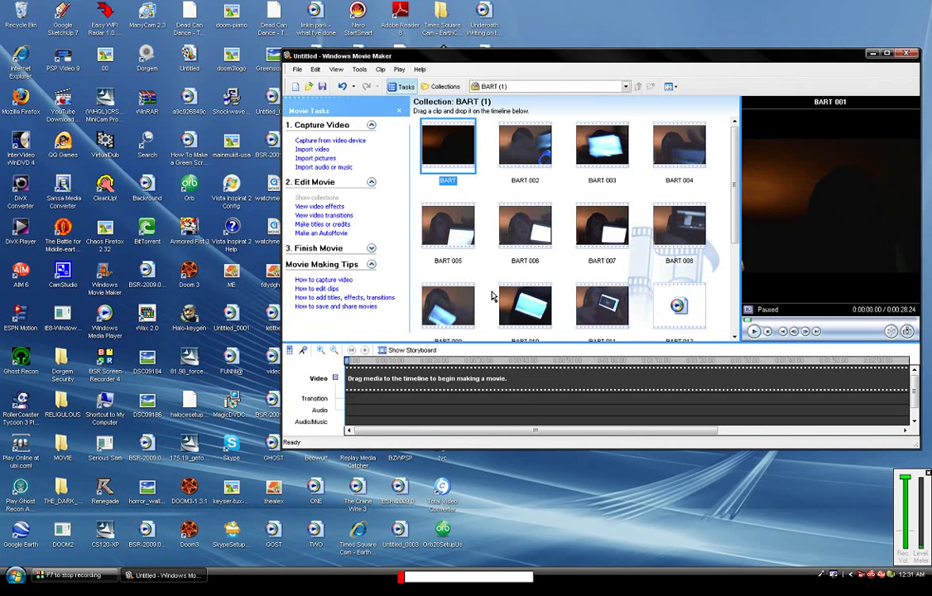
Select the imported BART clips and place them on the timeline.
{"action": "left_click_drag", "start_coordinate": [735, 215], "coordinate": [340, 13]}
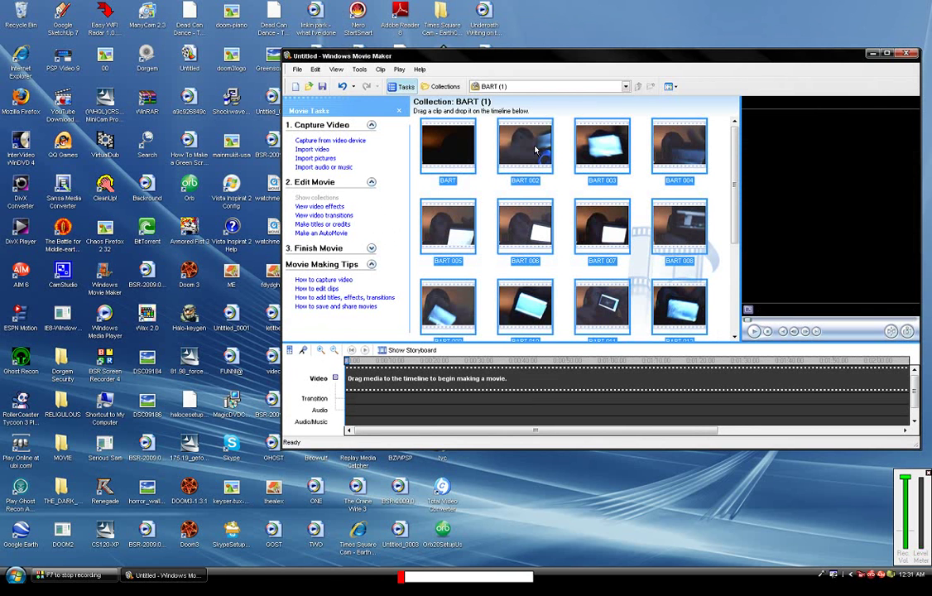
{"action": "left_click_drag", "start_coordinate": [535, 149], "coordinate": [368, 378]}
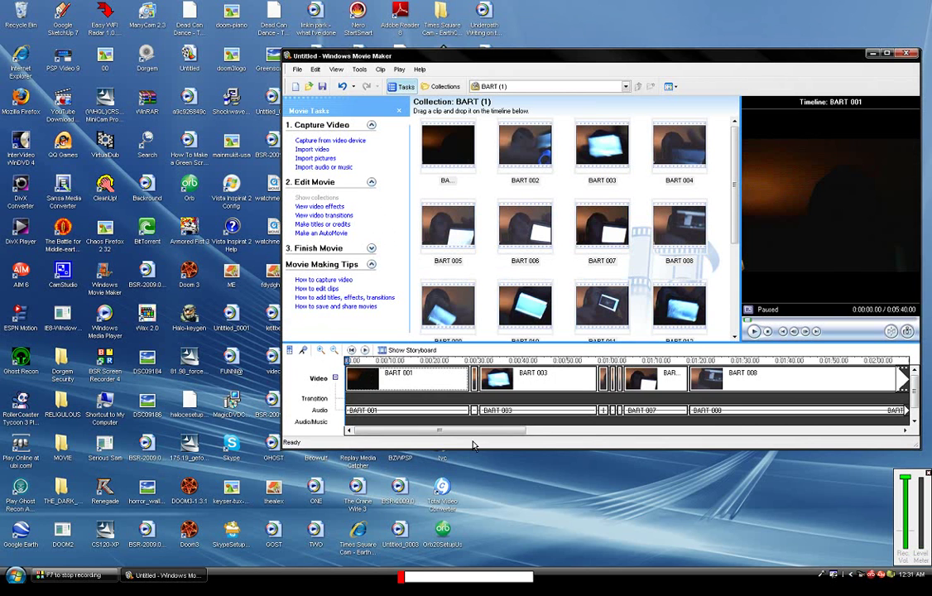
{"action": "left_click_drag", "start_coordinate": [536, 432], "coordinate": [475, 441]}
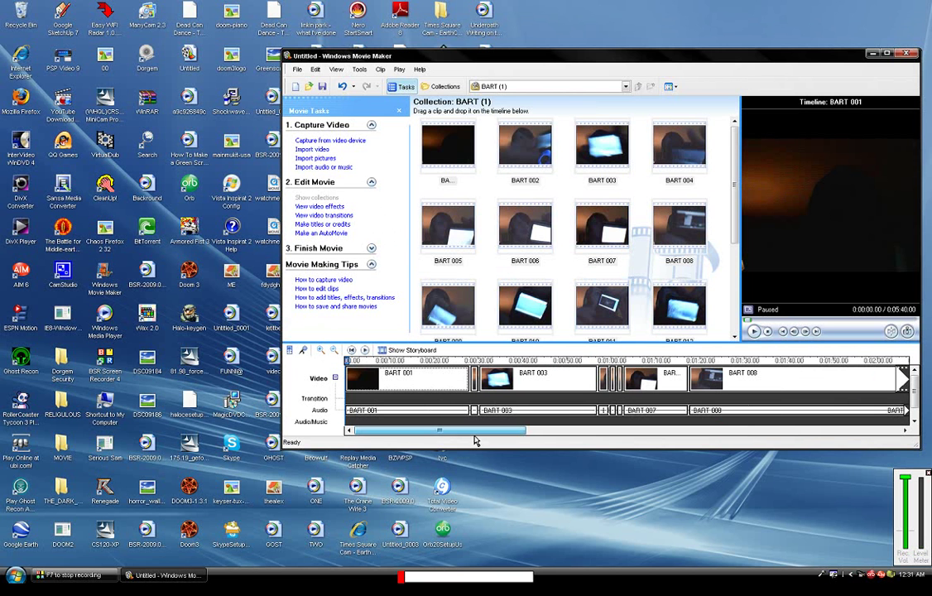
Preview the movie briefly, then return the playhead to the start.
{"action": "left_click", "coordinate": [755, 333]}
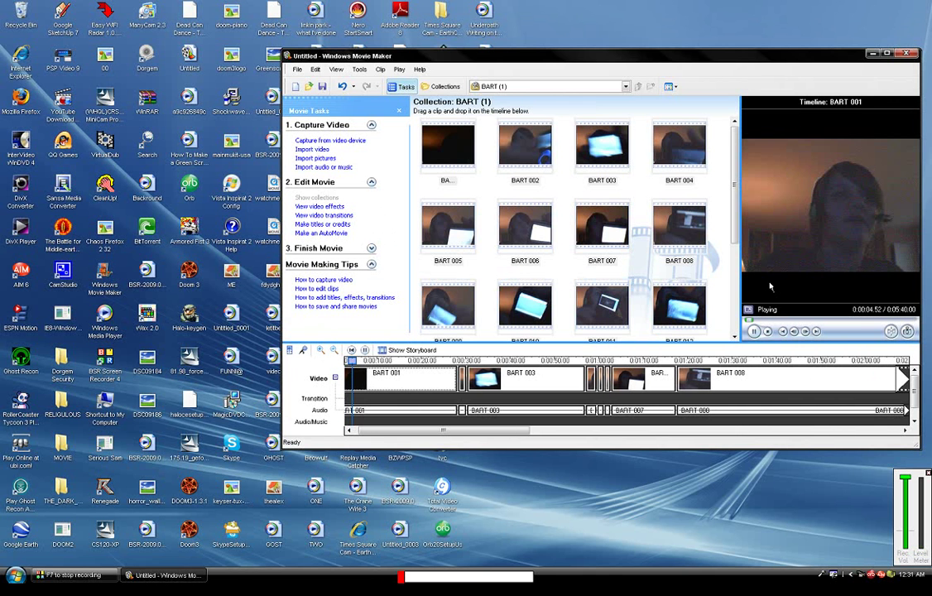
{"action": "left_click", "coordinate": [756, 333]}
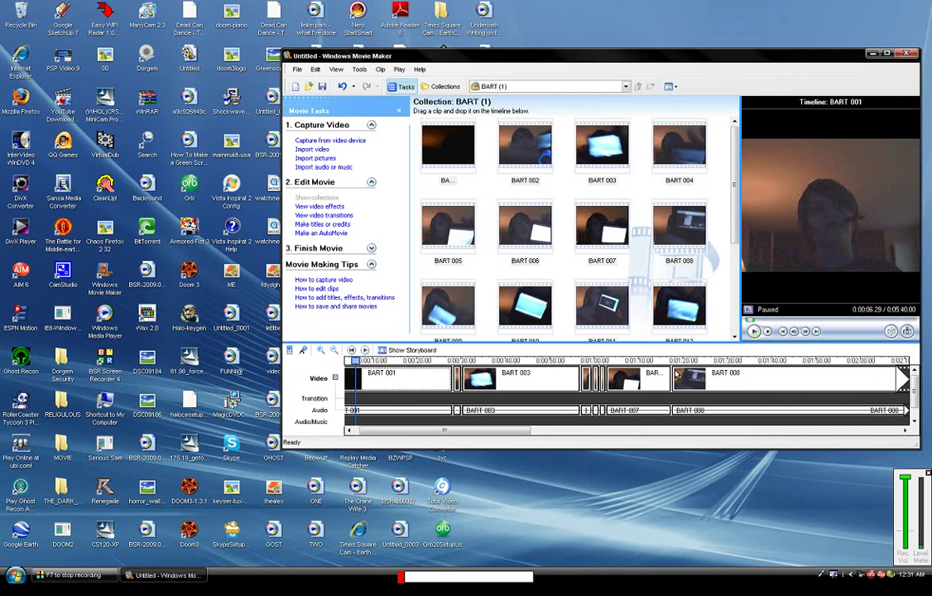
{"action": "left_click_drag", "start_coordinate": [354, 362], "coordinate": [790, 377]}
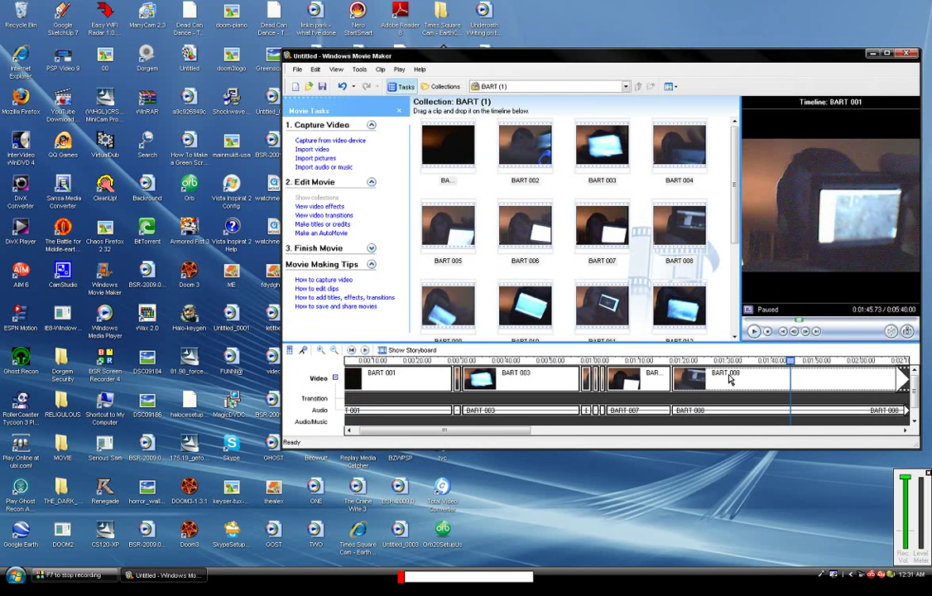
{"action": "left_click", "coordinate": [391, 374]}
{"action": "left_click_drag", "start_coordinate": [384, 399], "coordinate": [324, 383]}
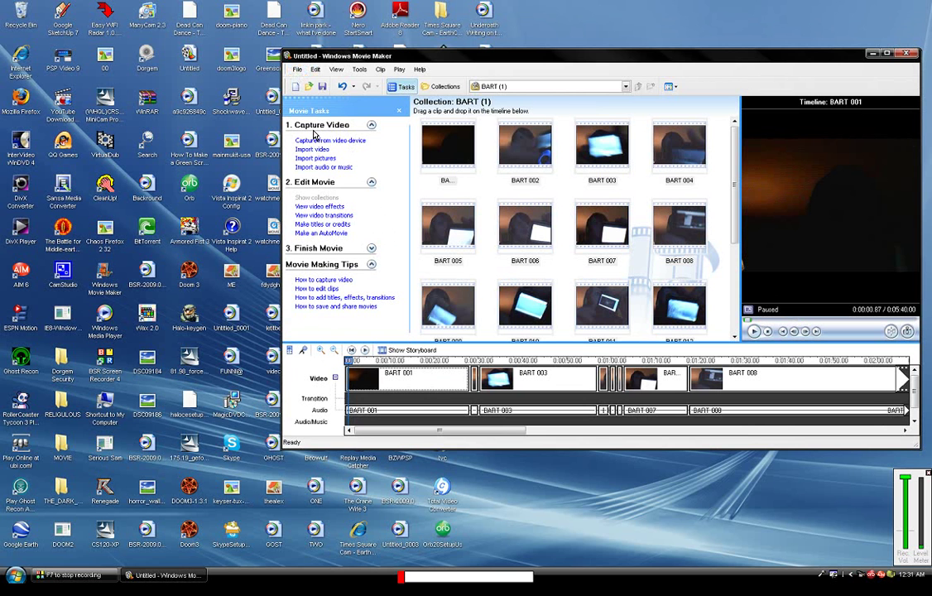
Start saving the movie to this computer with the suggested name and location.
{"action": "left_click", "coordinate": [296, 71]}
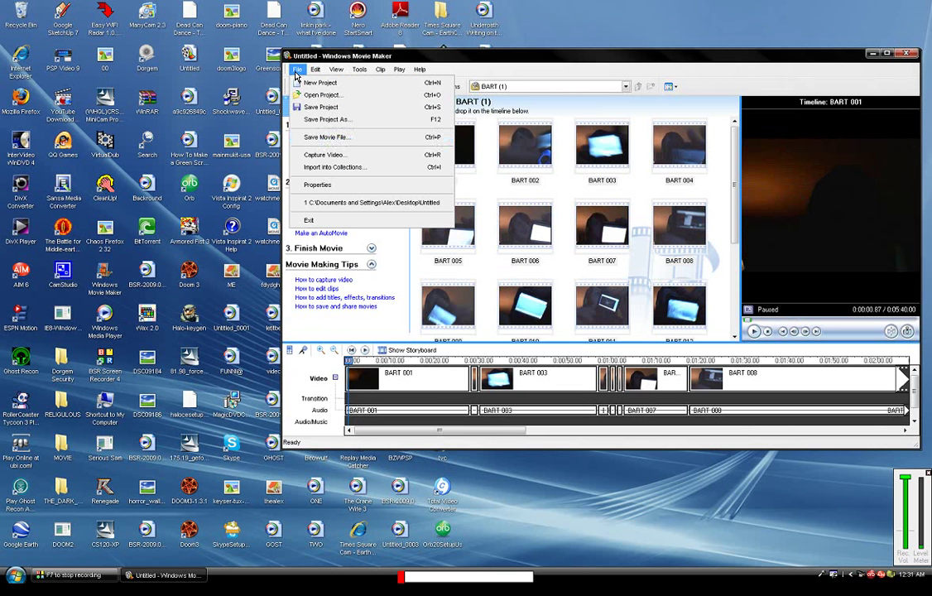
{"action": "left_click", "coordinate": [335, 145]}
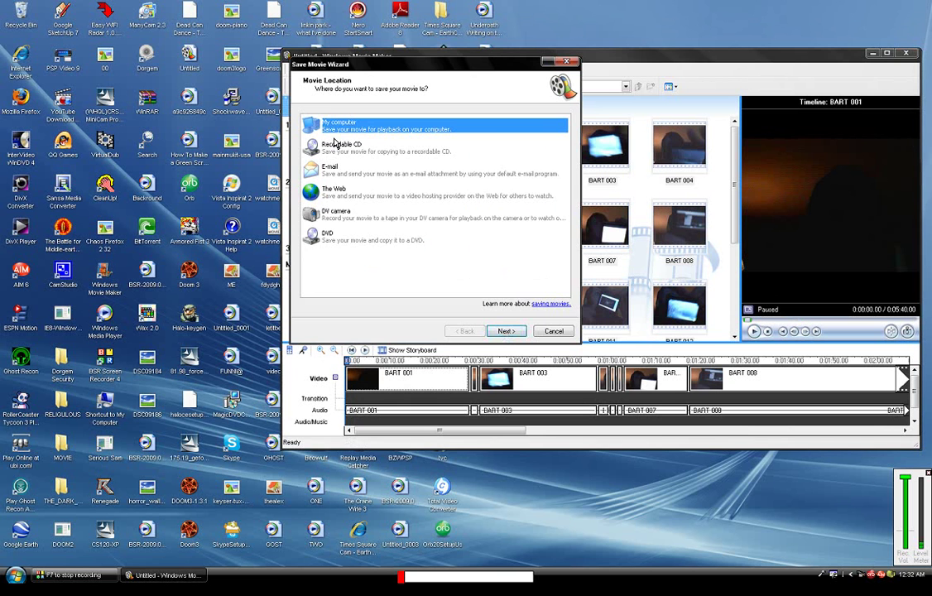
{"action": "left_click", "coordinate": [506, 331]}
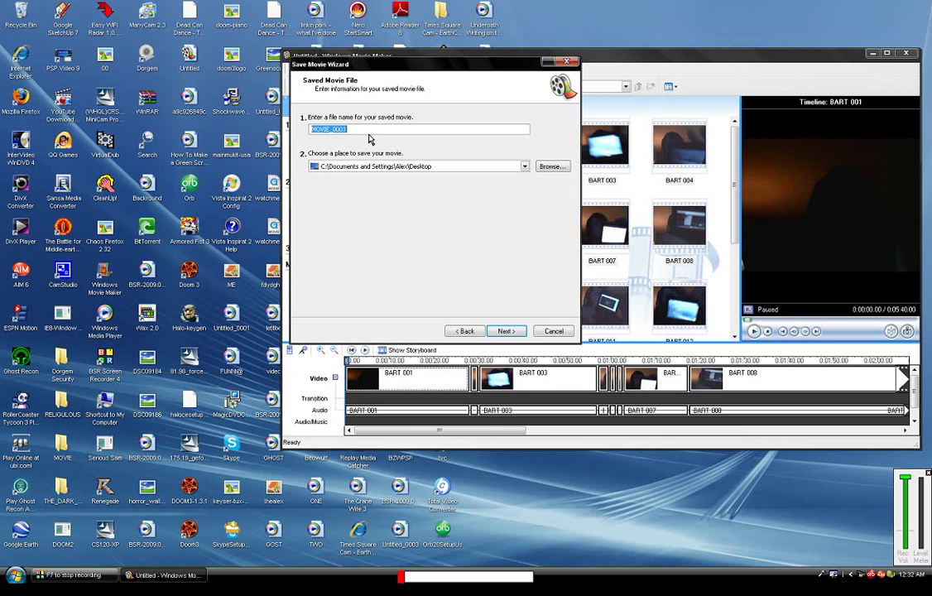
{"action": "left_click", "coordinate": [503, 331]}
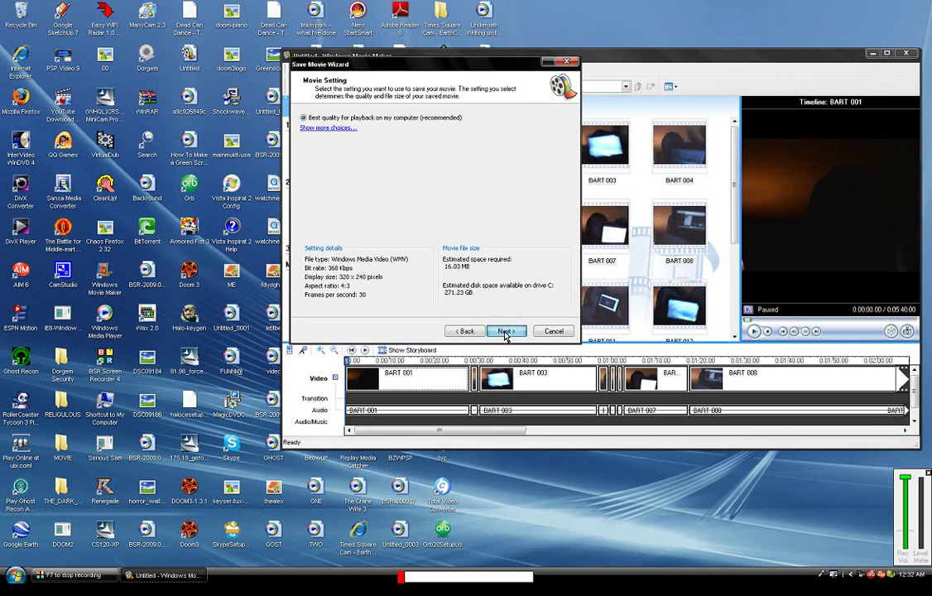
Set the output to 'Best quality for playback on my computer (recommended)'.
{"action": "left_click", "coordinate": [325, 129]}
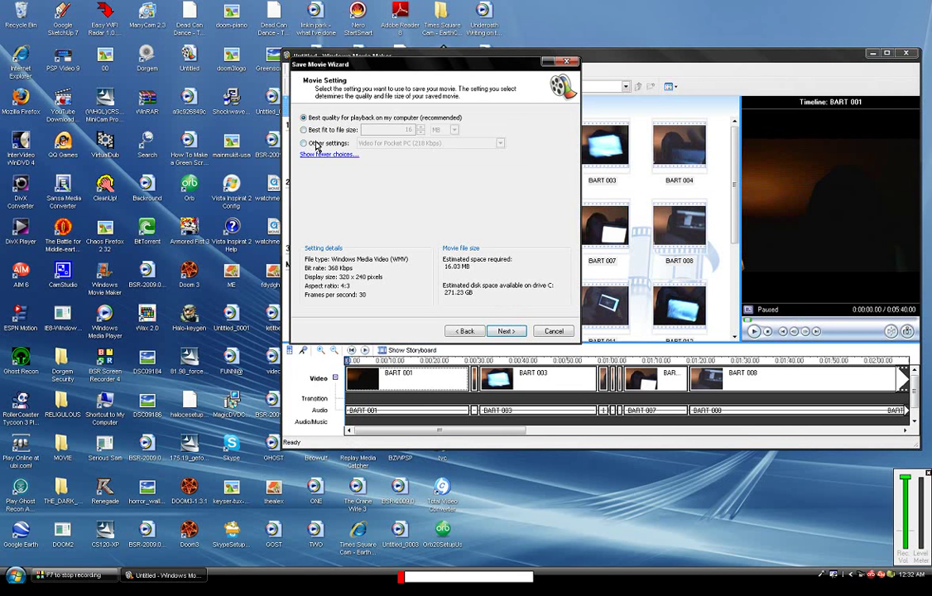
{"action": "left_click", "coordinate": [304, 130]}
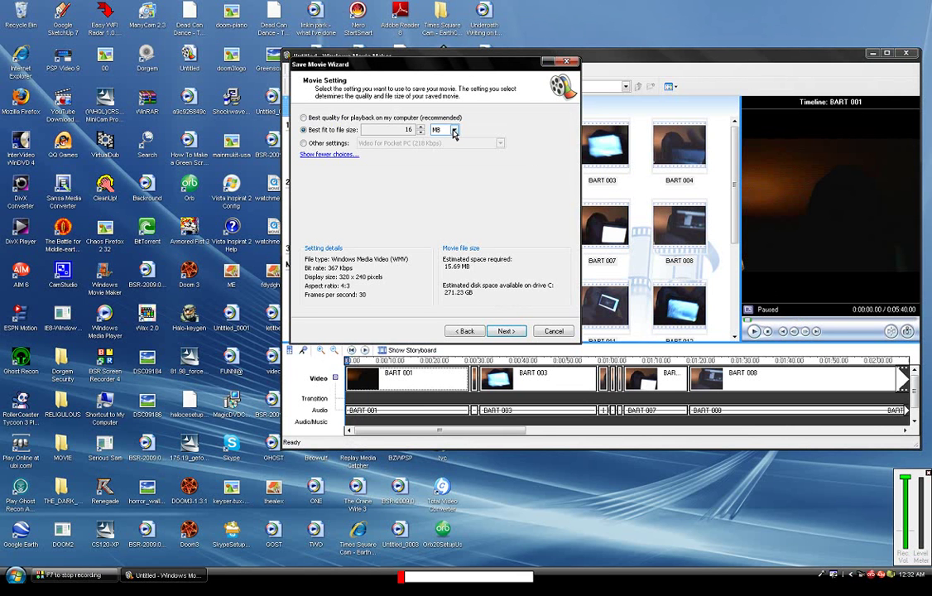
{"action": "left_click", "coordinate": [304, 143]}
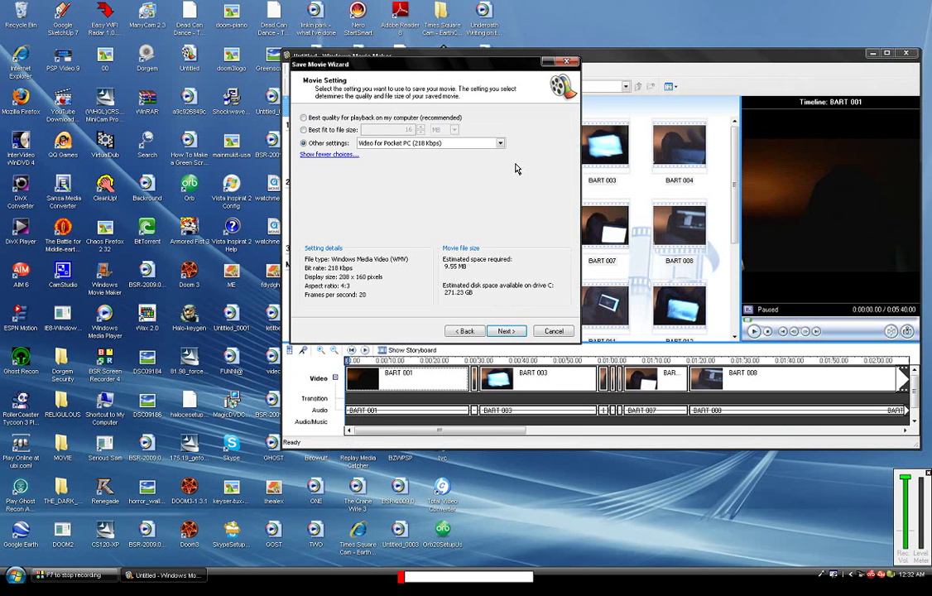
{"action": "left_click", "coordinate": [500, 143]}
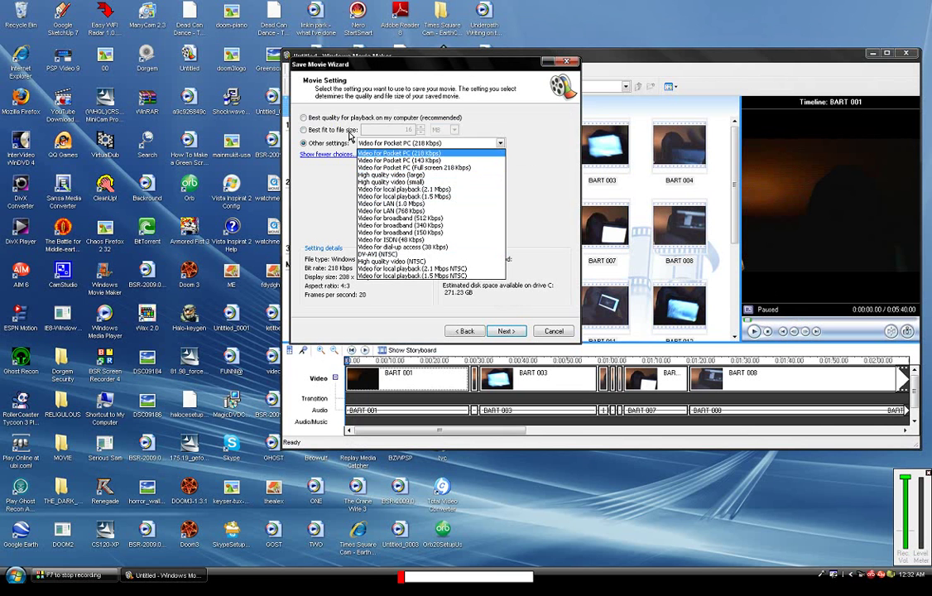
{"action": "left_click", "coordinate": [307, 122]}
{"action": "left_click", "coordinate": [304, 118]}
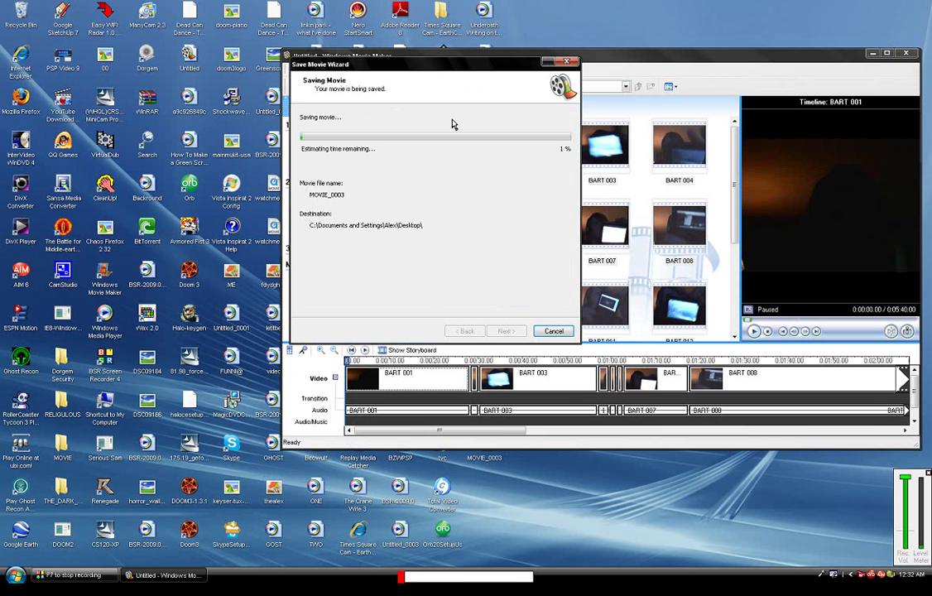
Cancel the MOVIE_0003 save, discard the partial movie, and quit without saving project changes.
{"action": "left_click", "coordinate": [568, 63]}
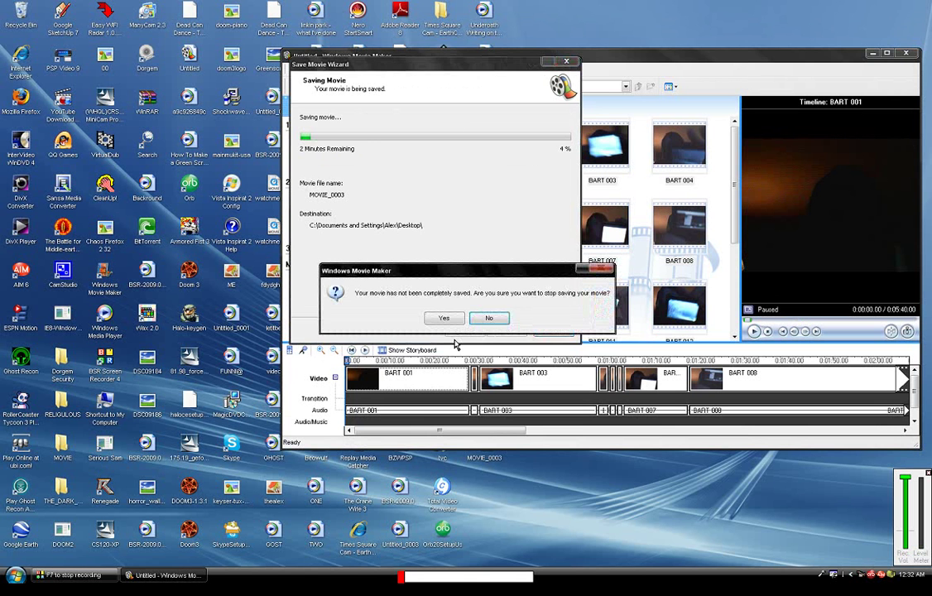
{"action": "left_click", "coordinate": [488, 318]}
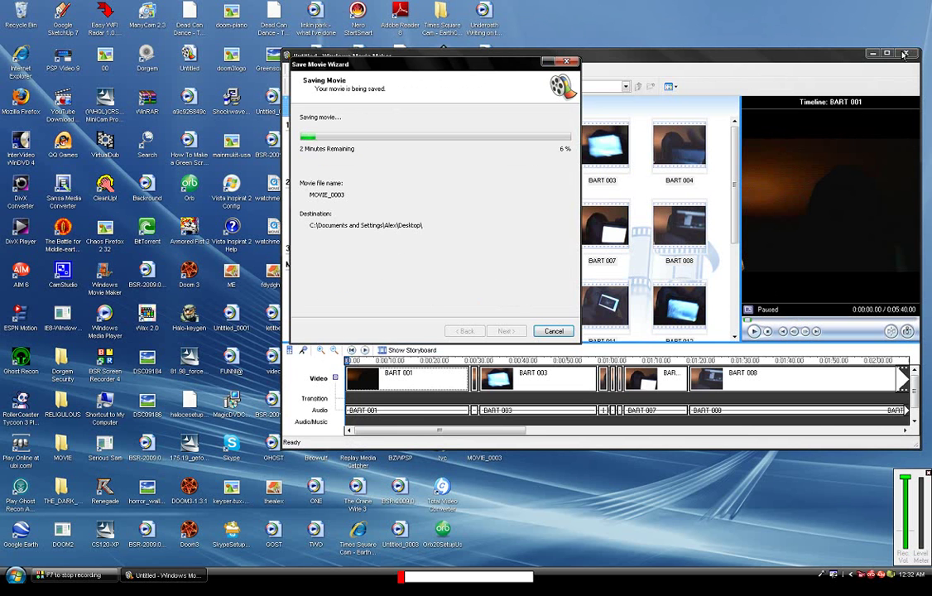
{"action": "left_click", "coordinate": [551, 329]}
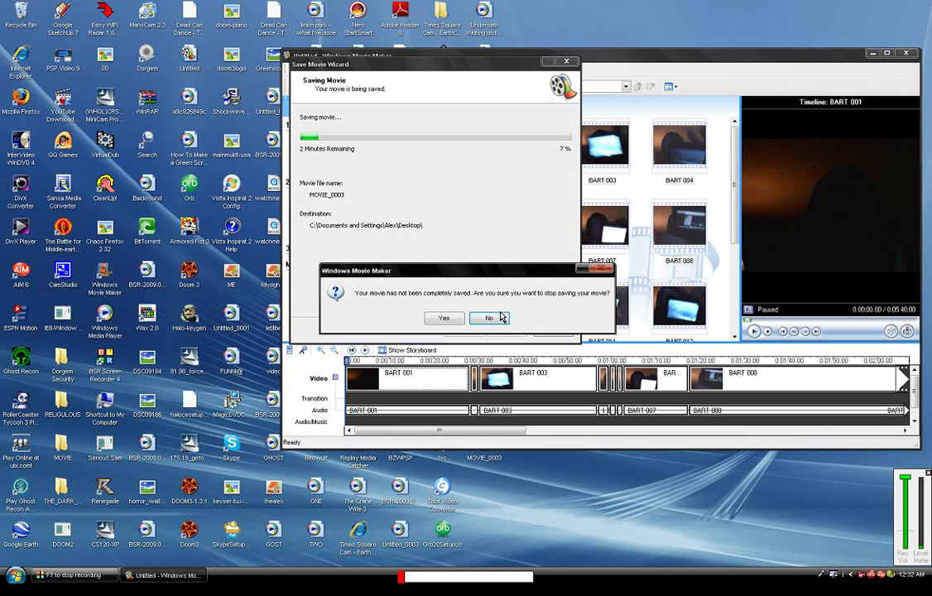
{"action": "left_click", "coordinate": [443, 318]}
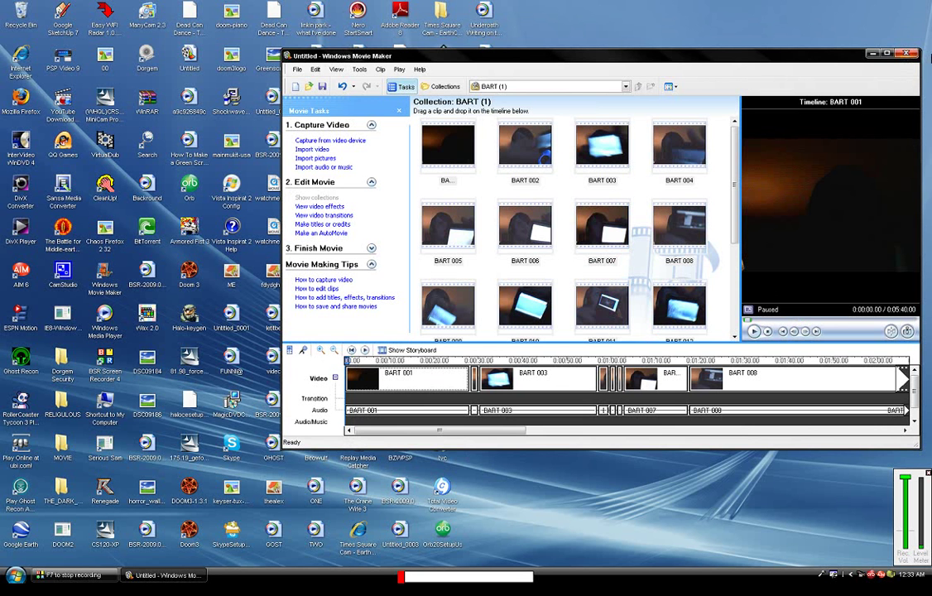
{"action": "left_click", "coordinate": [907, 55]}
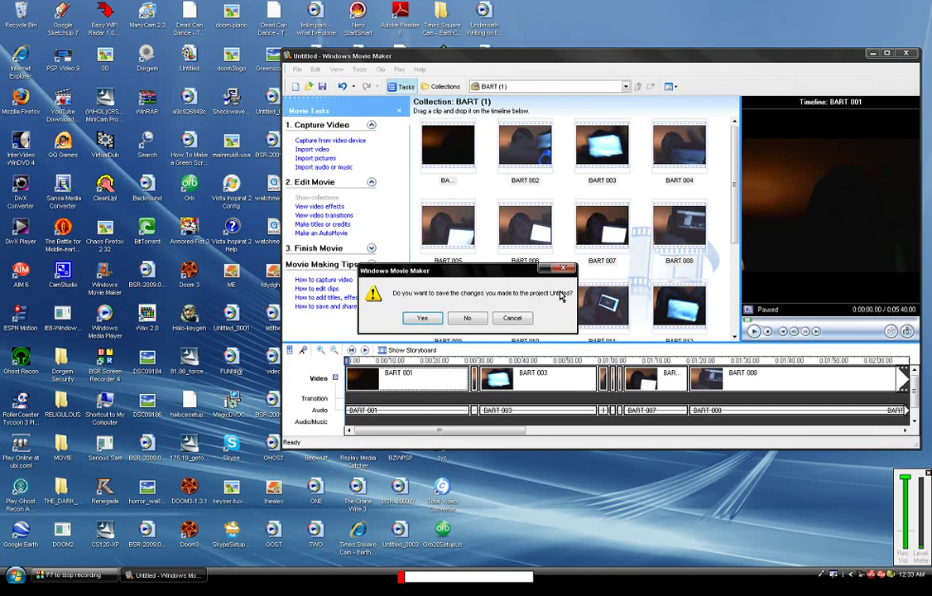
{"action": "left_click", "coordinate": [475, 317]}
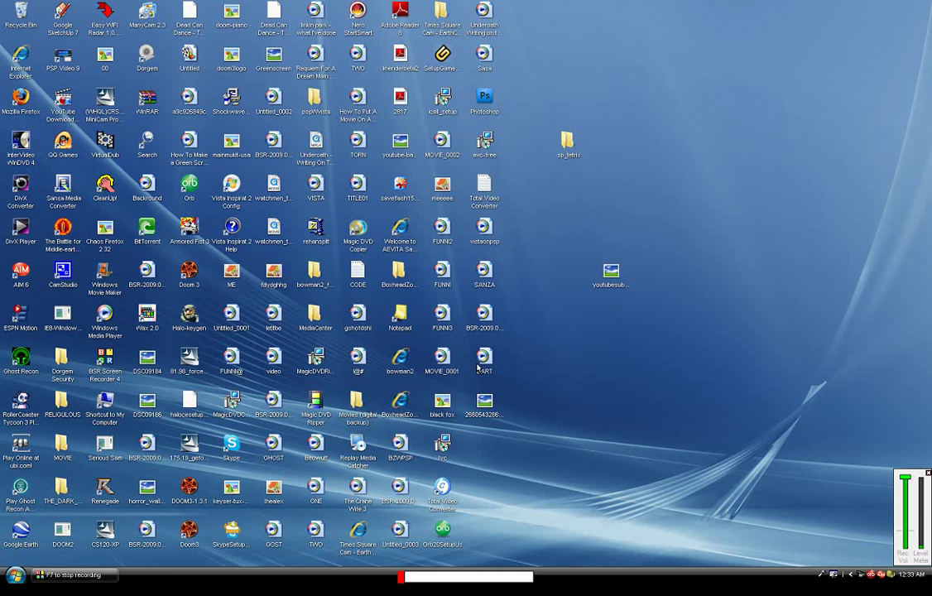
Move the BART video icon to empty desktop space.
{"action": "left_click_drag", "start_coordinate": [733, 220], "coordinate": [779, 187]}
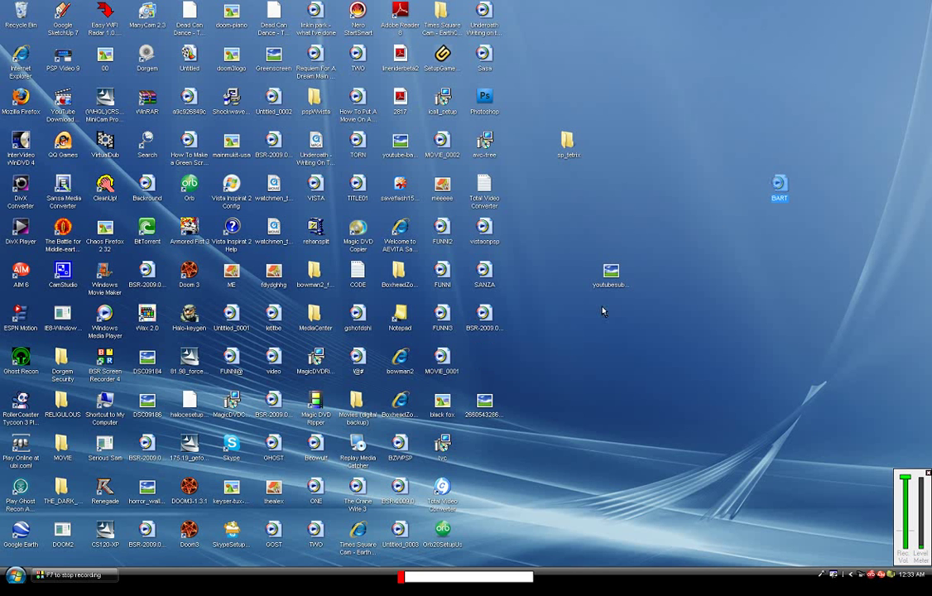
{"action": "key", "text": "super"}
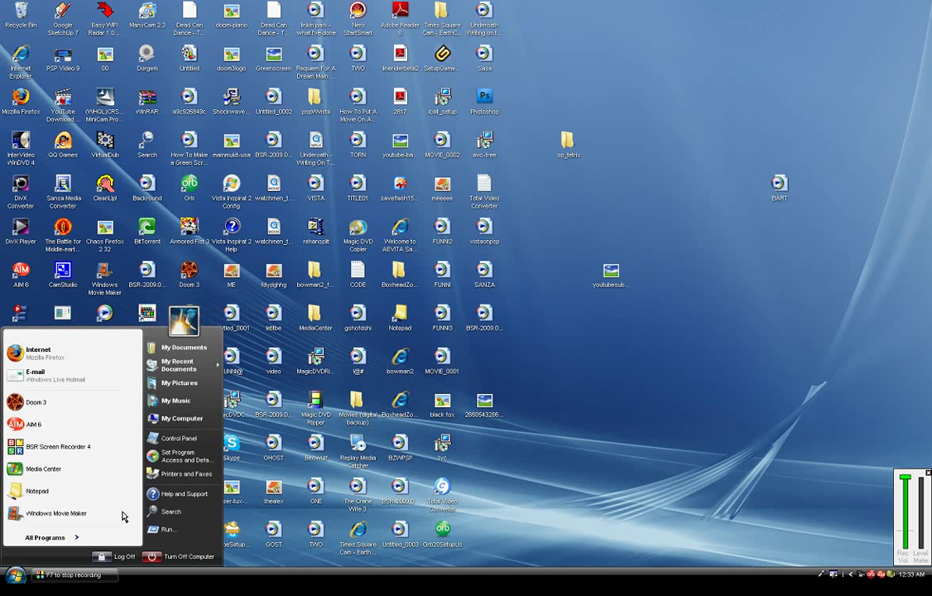
{"action": "key", "text": "Escape"}
Search all files and folders for 'MOVIE_000' and move the results window up-left.
{"action": "key", "text": "super+f"}
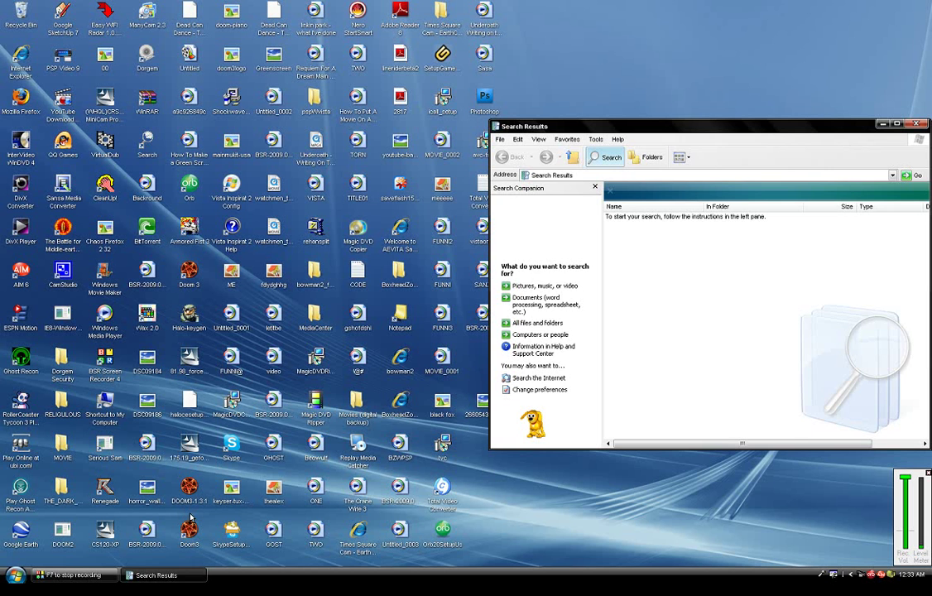
{"action": "left_click", "coordinate": [519, 328]}
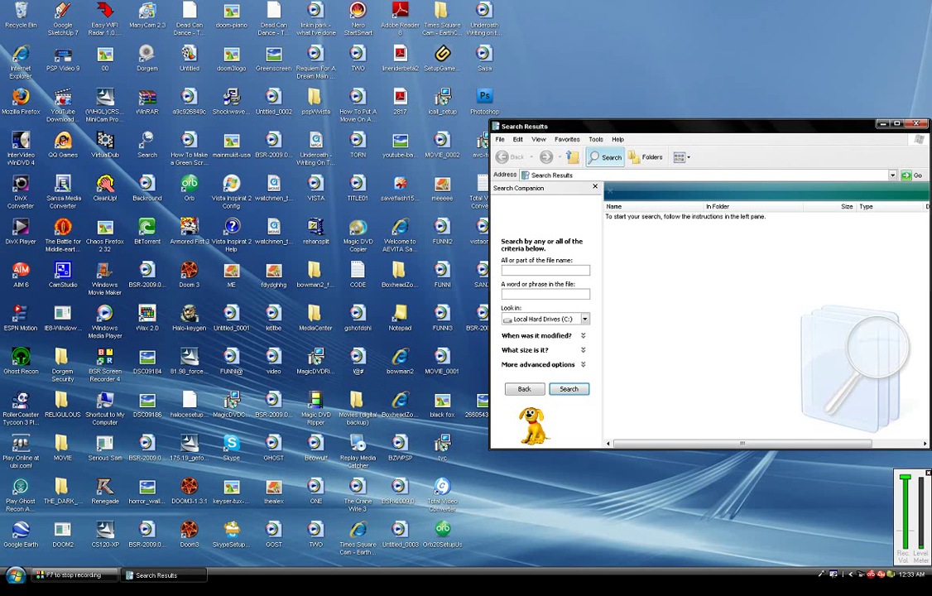
{"action": "type", "text": "MOVIE"}
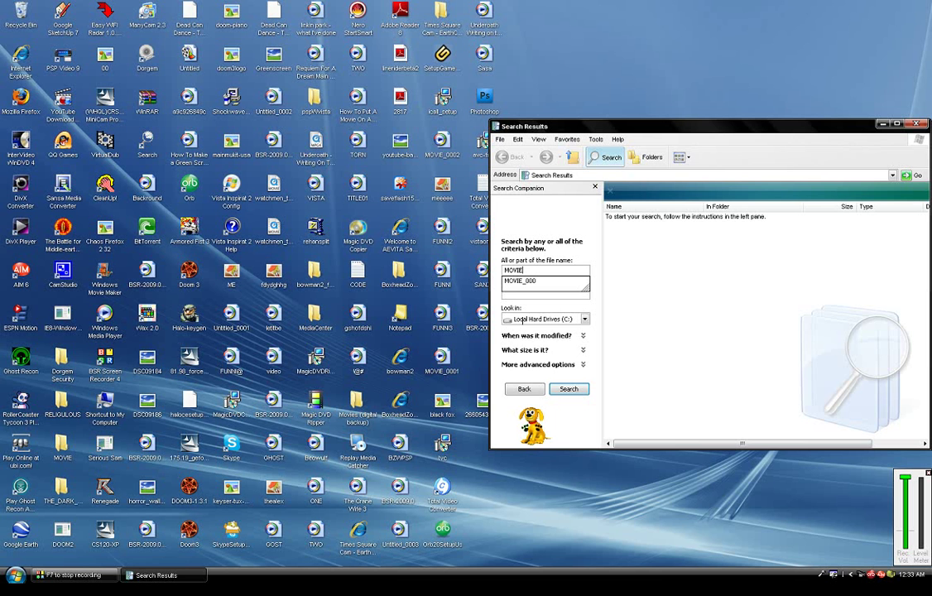
{"action": "type", "text": "_000"}
{"action": "key", "text": "Return"}
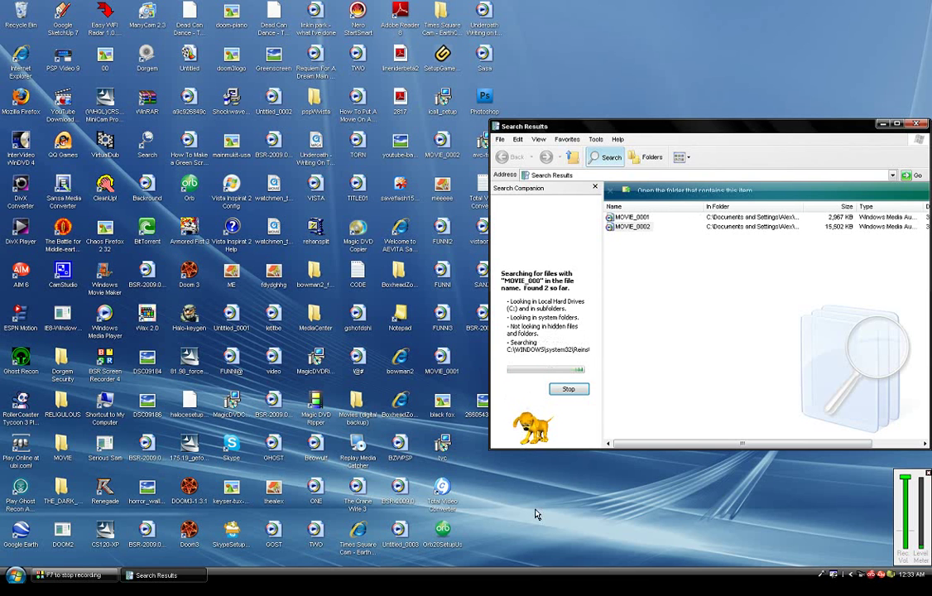
{"action": "left_click", "coordinate": [467, 319]}
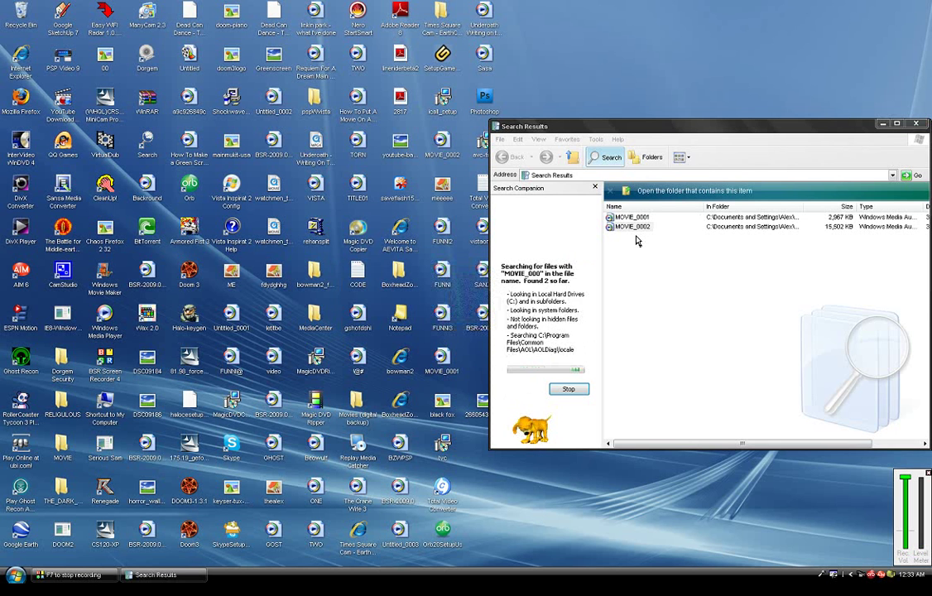
{"action": "left_click_drag", "start_coordinate": [764, 138], "coordinate": [320, 24]}
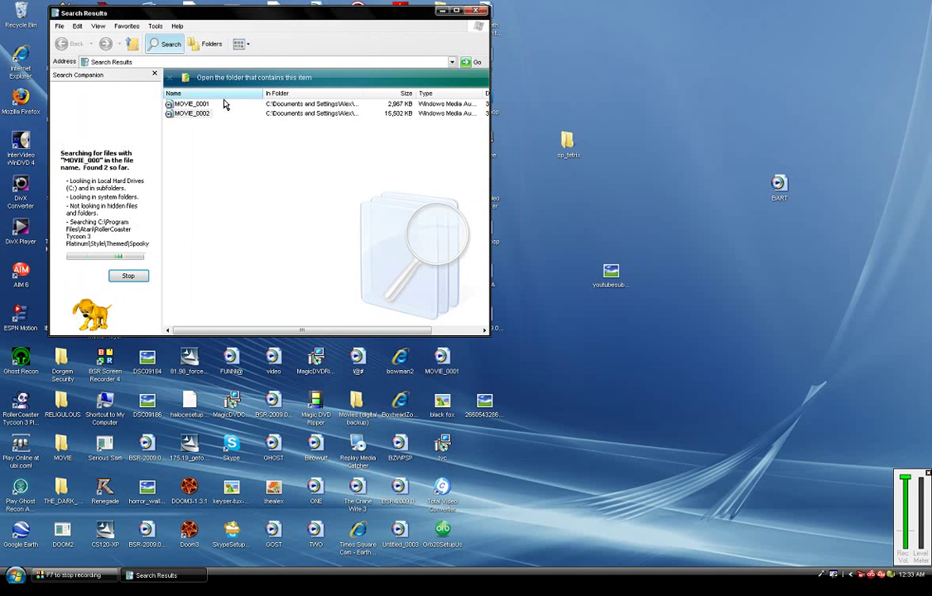
{"action": "left_click", "coordinate": [781, 189]}
{"action": "right_click", "coordinate": [781, 188]}
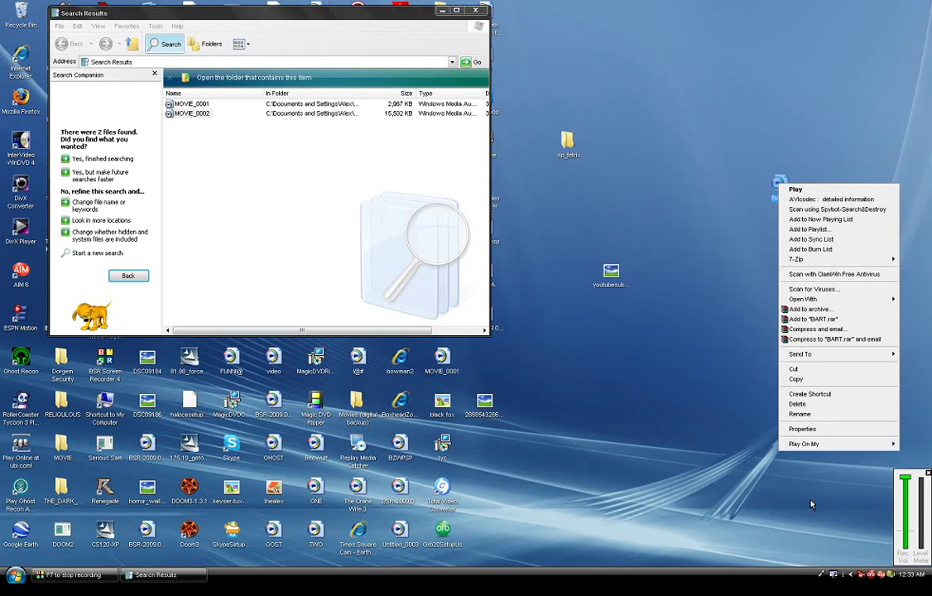
{"action": "left_click", "coordinate": [811, 429]}
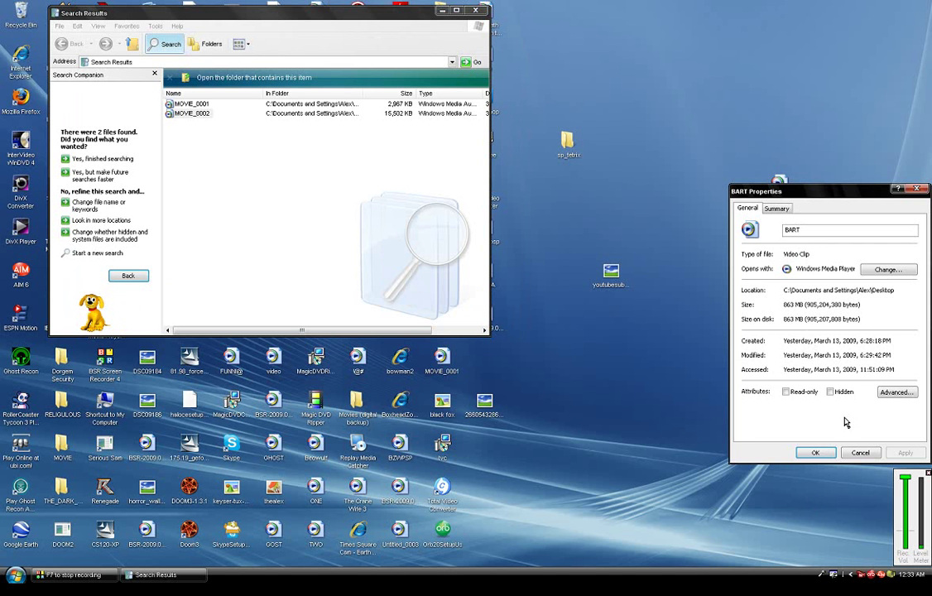
{"action": "left_click", "coordinate": [861, 452]}
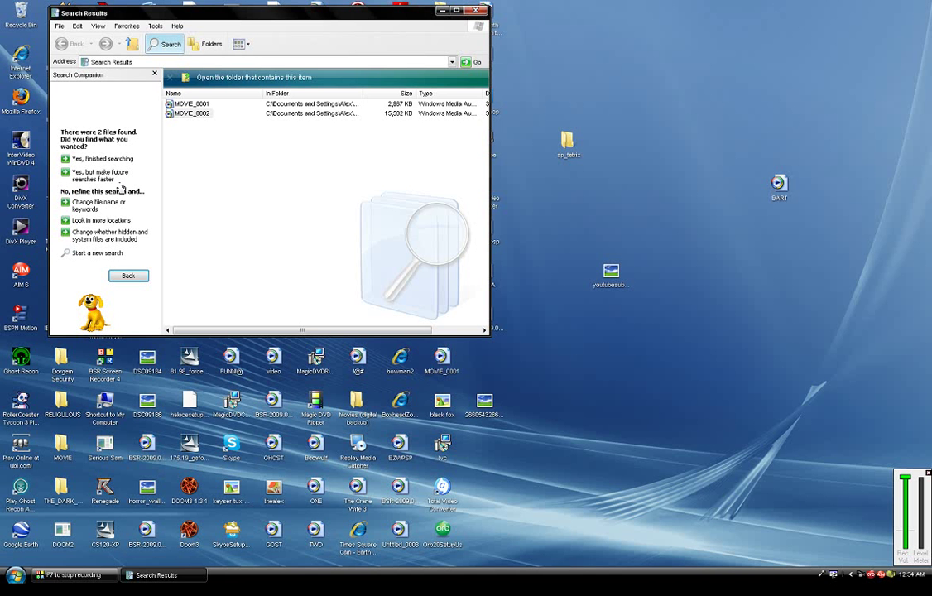
Open MOVIE_0002's Properties to confirm its size is 15.1 MB, then close them.
{"action": "left_click", "coordinate": [196, 114]}
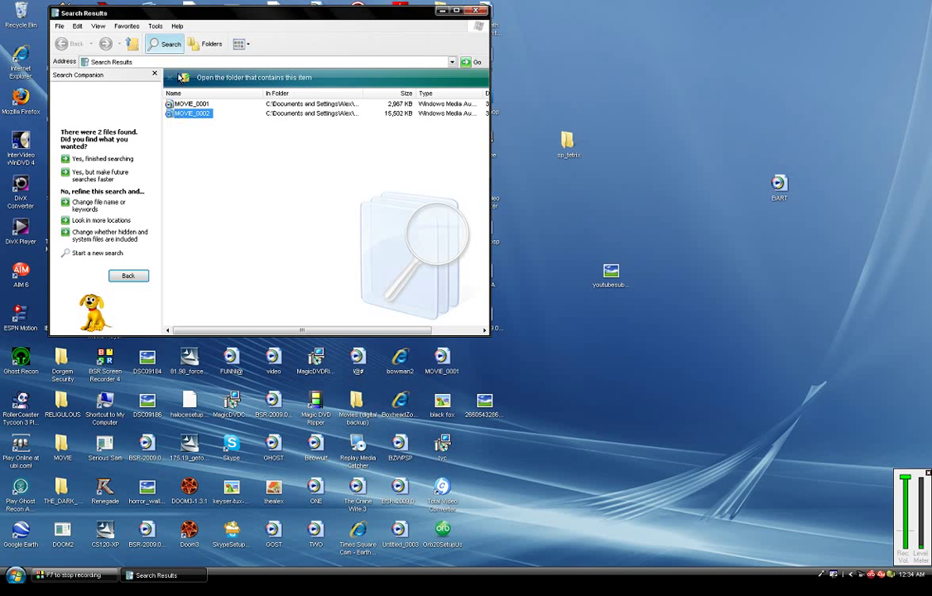
{"action": "right_click", "coordinate": [179, 112]}
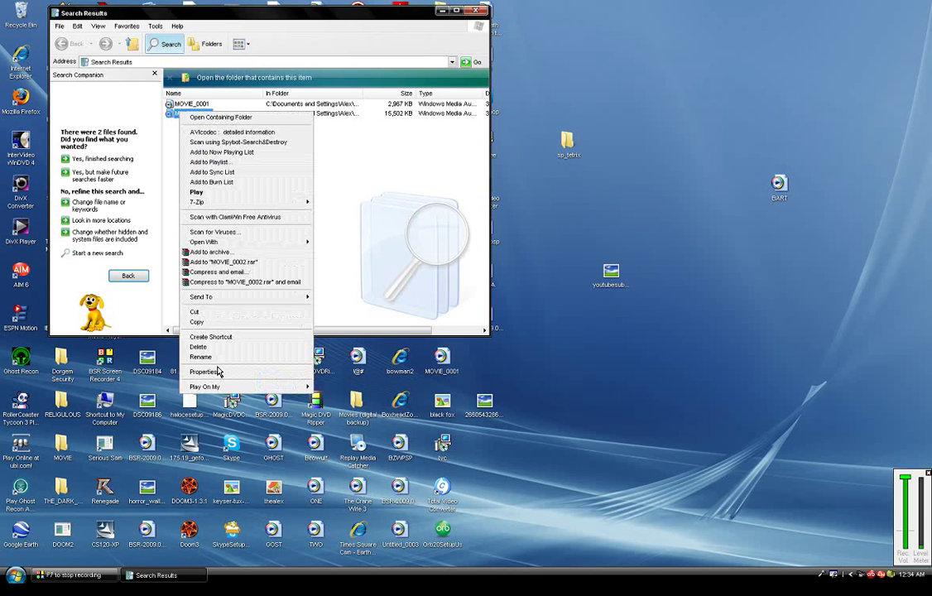
{"action": "left_click", "coordinate": [204, 372]}
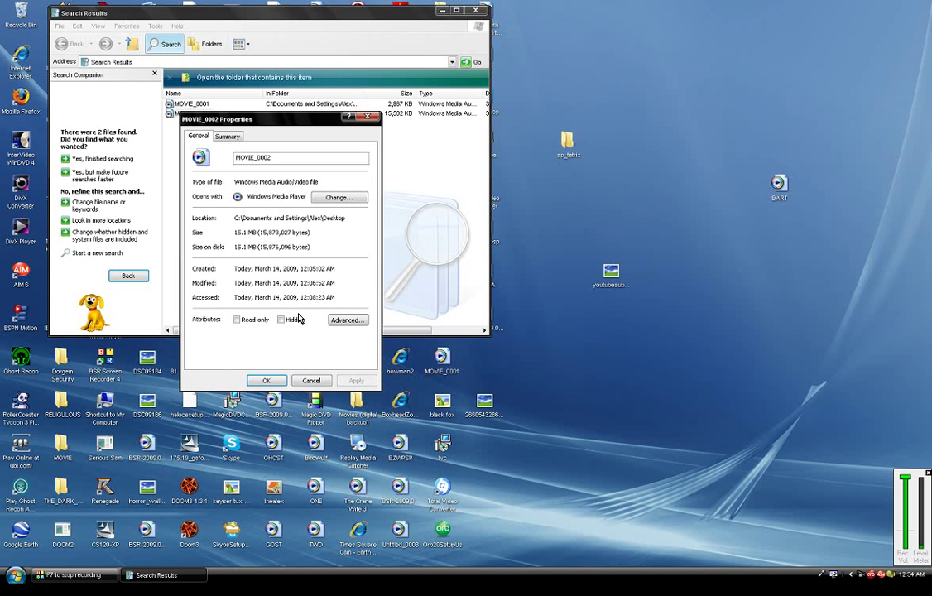
{"action": "left_click", "coordinate": [311, 381]}
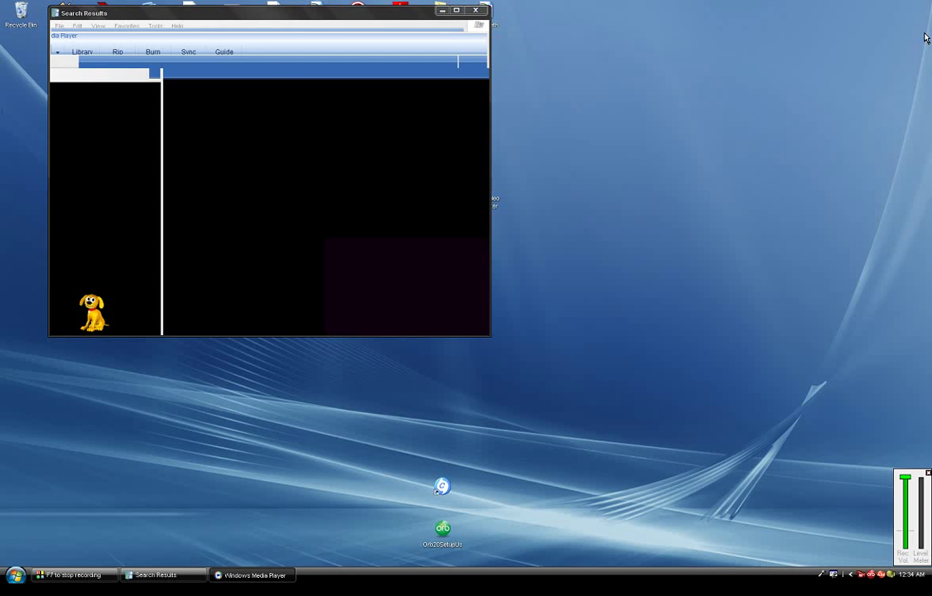
Close the Search Results window.
{"action": "left_click", "coordinate": [475, 10]}
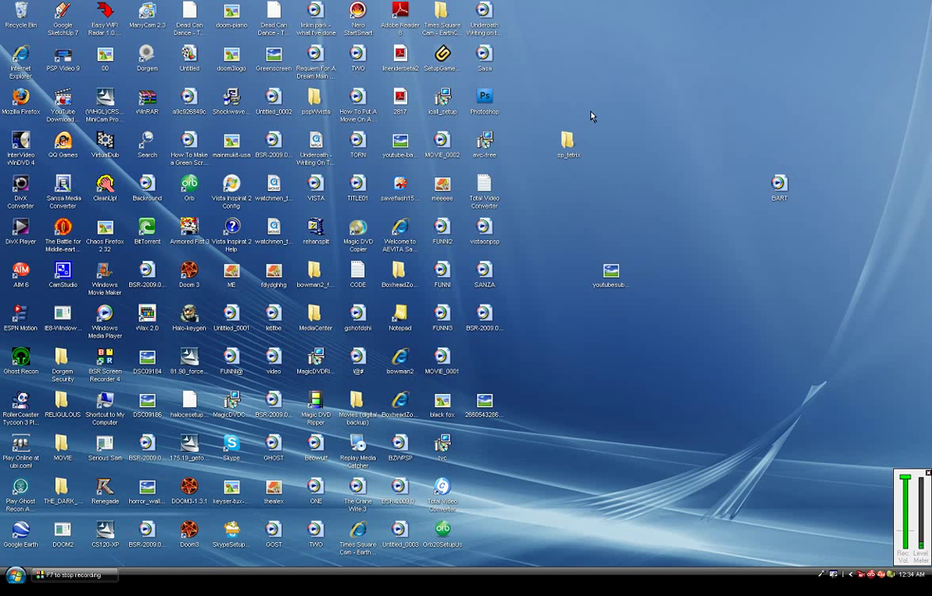